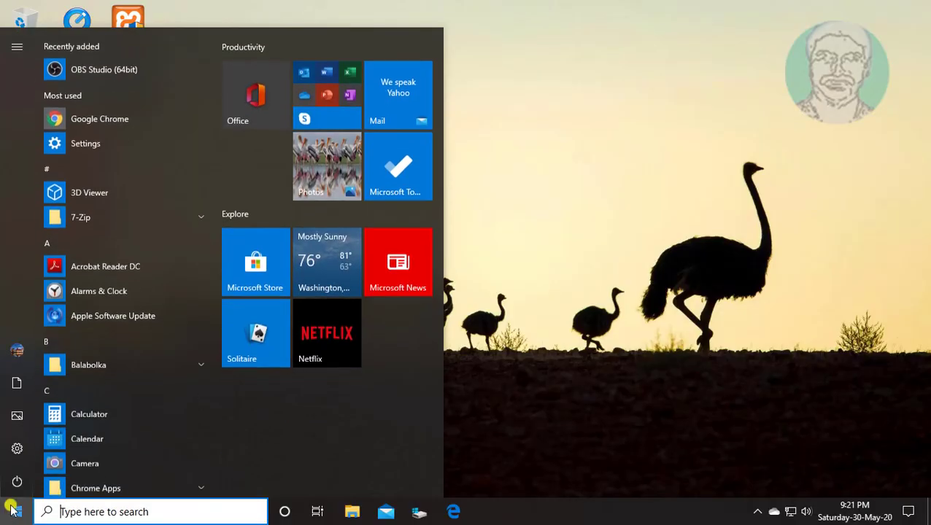
- Check Windows Update in Settings and confirm the version 2004 feature update isn't offered yet
{"action": "left_click", "coordinate": [14, 454]}
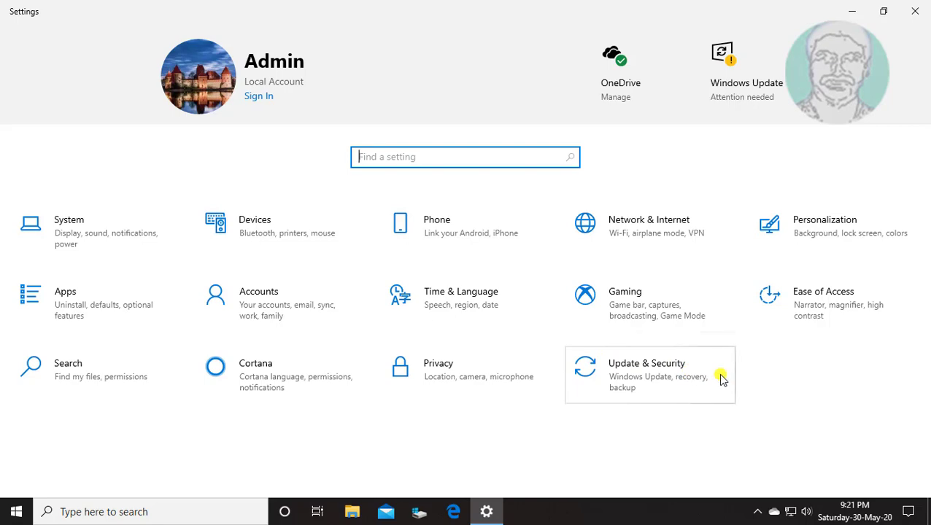
{"action": "left_click", "coordinate": [674, 377]}
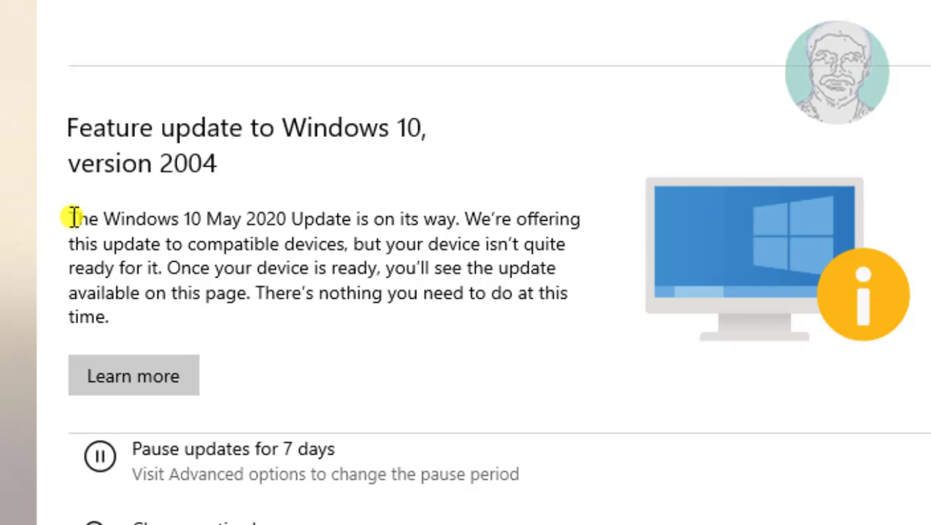
{"action": "mouse_move", "coordinate": [73, 218]}
{"action": "left_mouse_down"}
{"action": "mouse_move", "coordinate": [553, 216]}
{"action": "mouse_move", "coordinate": [569, 244]}
{"action": "mouse_move", "coordinate": [167, 268]}
{"action": "left_mouse_up"}
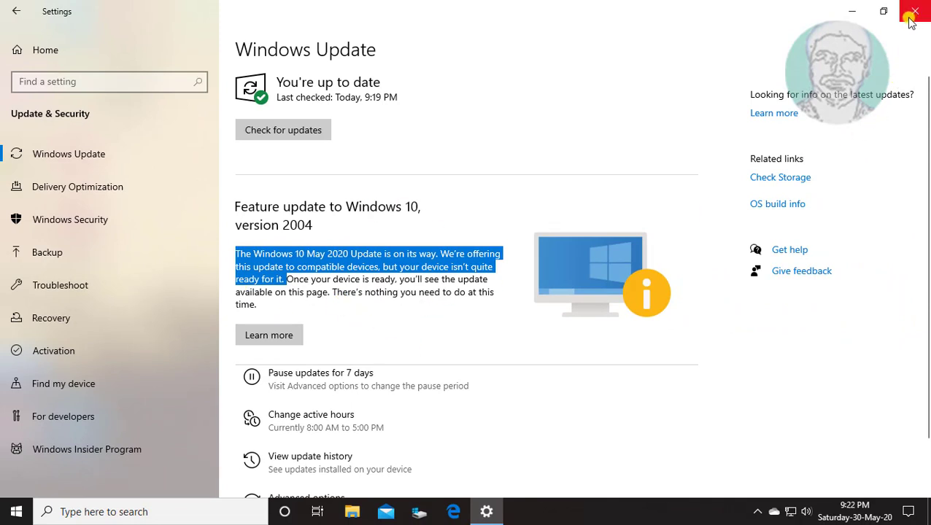
{"action": "left_click", "coordinate": [883, 11]}
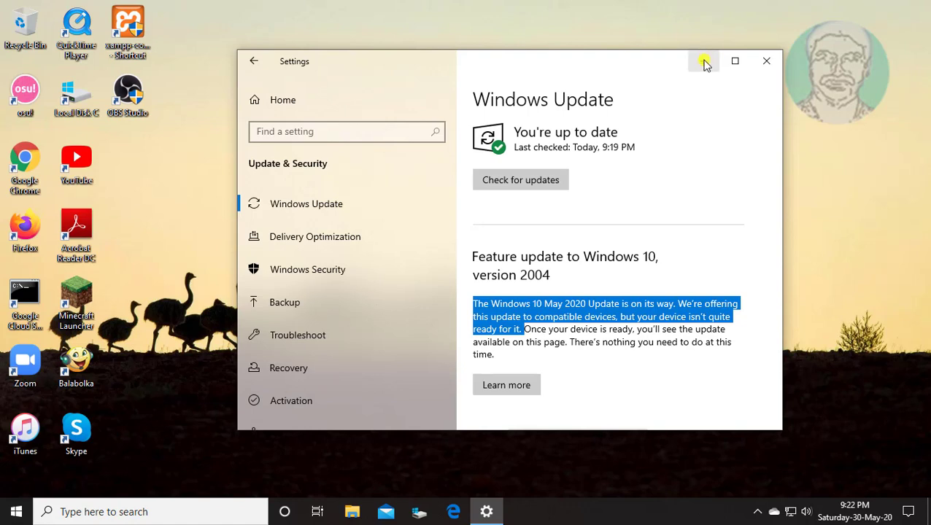
- Search Google in Chrome for 'windows update assistant'
{"action": "left_click", "coordinate": [703, 62]}
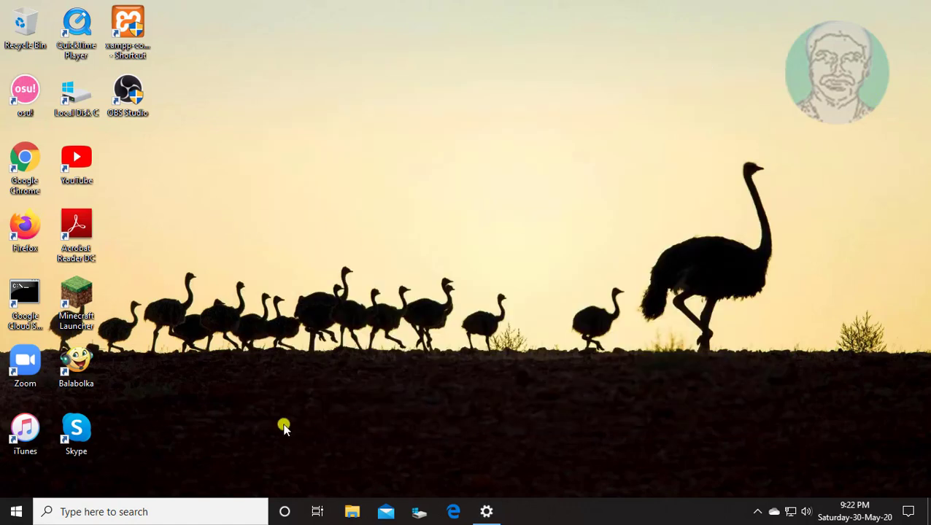
{"action": "double_click", "coordinate": [18, 181]}
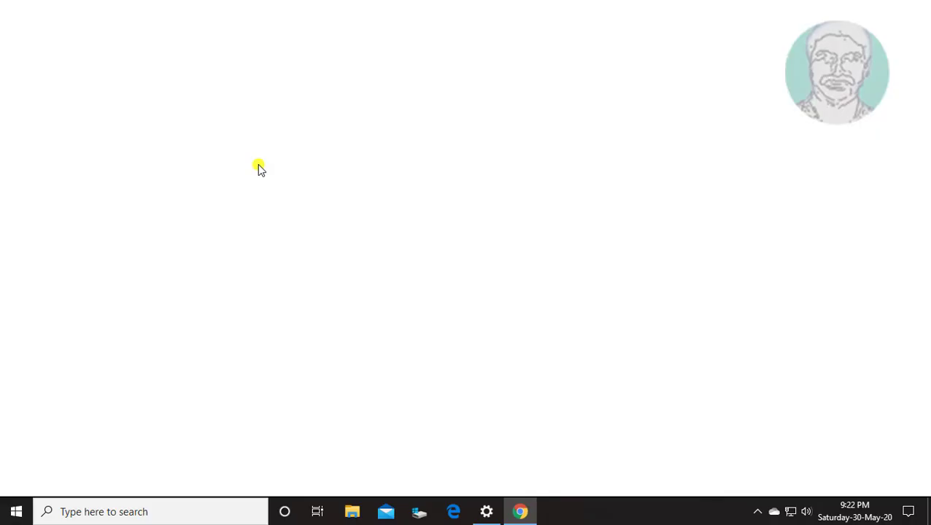
{"action": "left_click", "coordinate": [520, 74]}
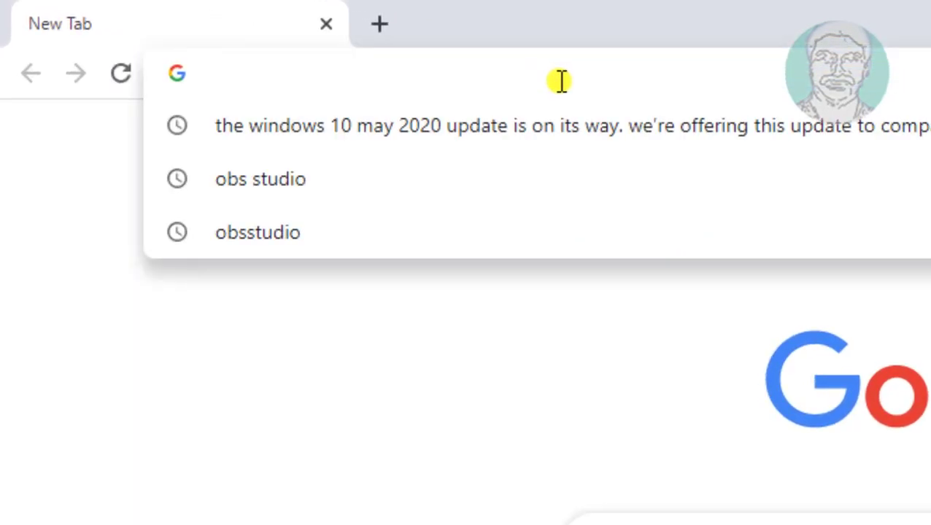
{"action": "type", "text": "windows"}
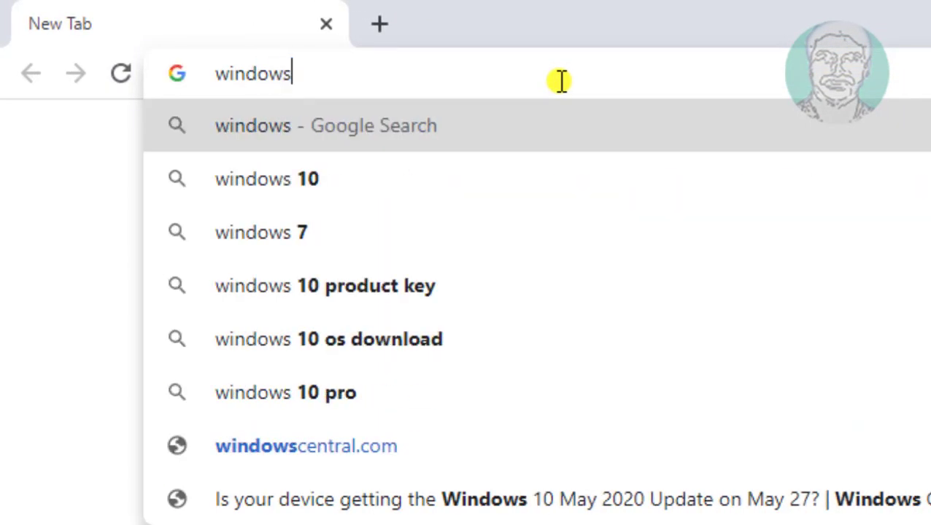
{"action": "type", "text": " update ass"}
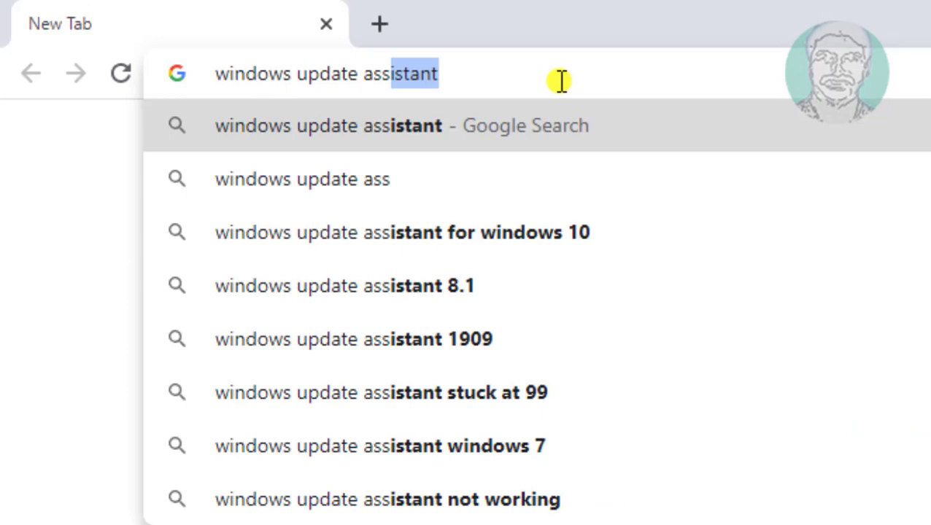
{"action": "type", "text": "istant"}
{"action": "key", "text": "Return"}
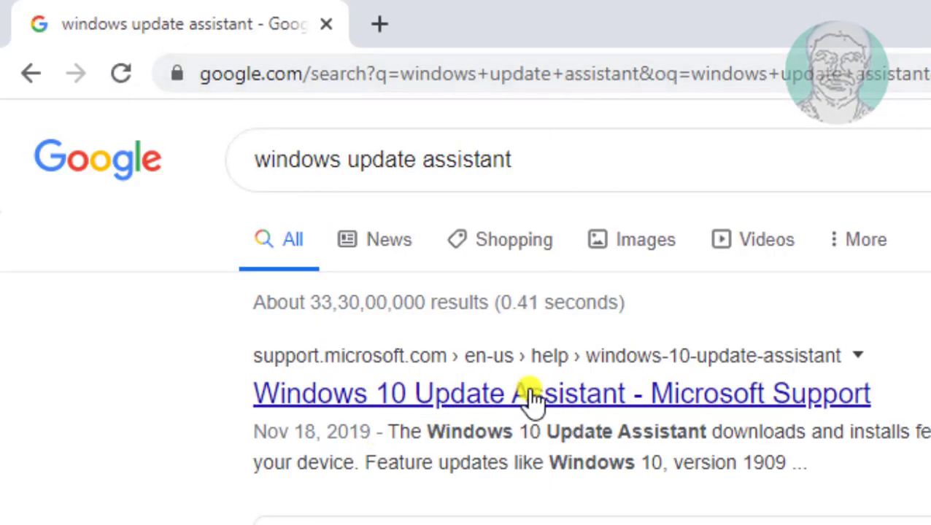
- Go from Microsoft's Update Assistant support article to its Download Windows 10 page
{"action": "left_click", "coordinate": [531, 396]}
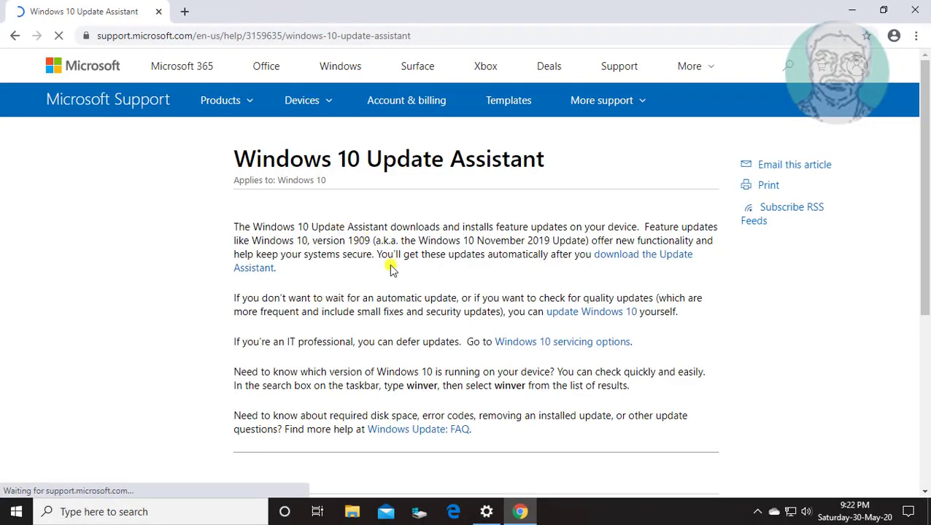
{"action": "scroll", "coordinate": [392, 270], "scroll_direction": "down", "scroll_amount": 2}
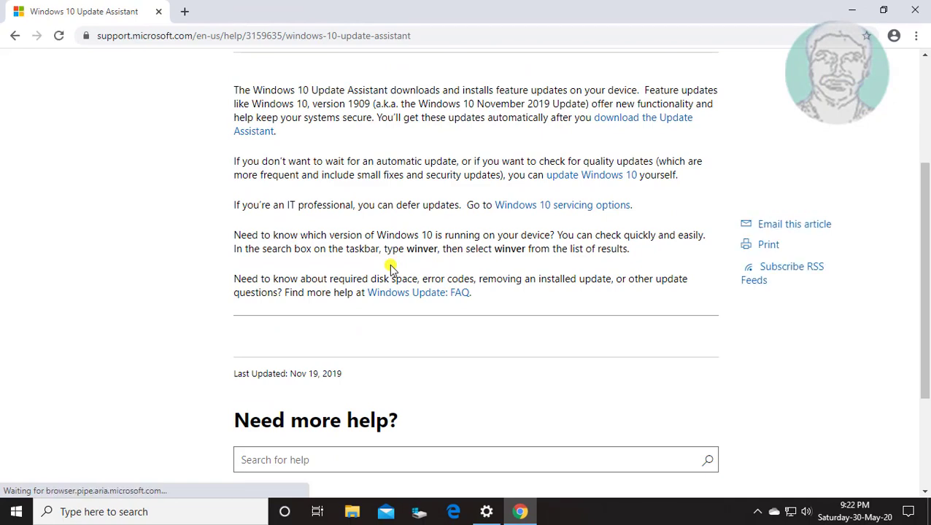
{"action": "scroll", "coordinate": [392, 270], "scroll_direction": "up", "scroll_amount": 1}
{"action": "left_click", "coordinate": [648, 188]}
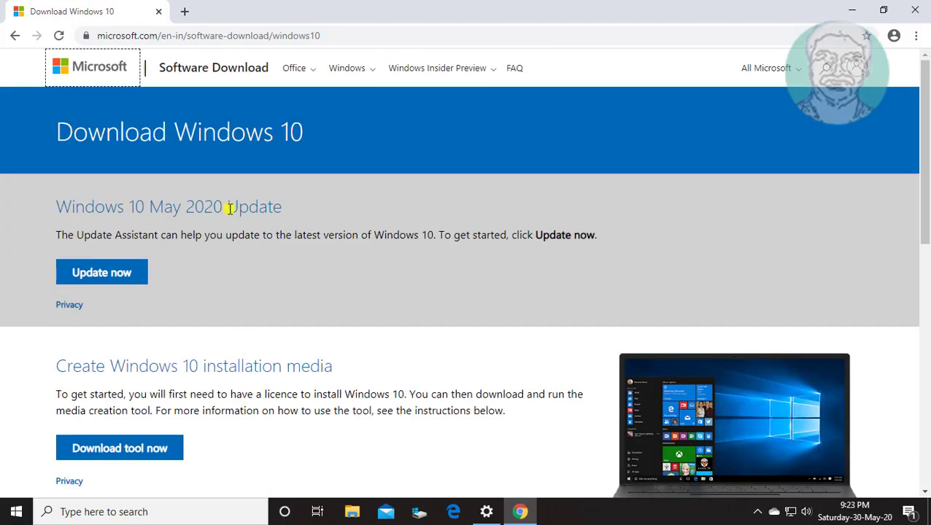
- Download and run the Update Assistant installer, allowing it through UAC, showing 1909 installed and 2004 available
{"action": "left_click", "coordinate": [111, 273]}
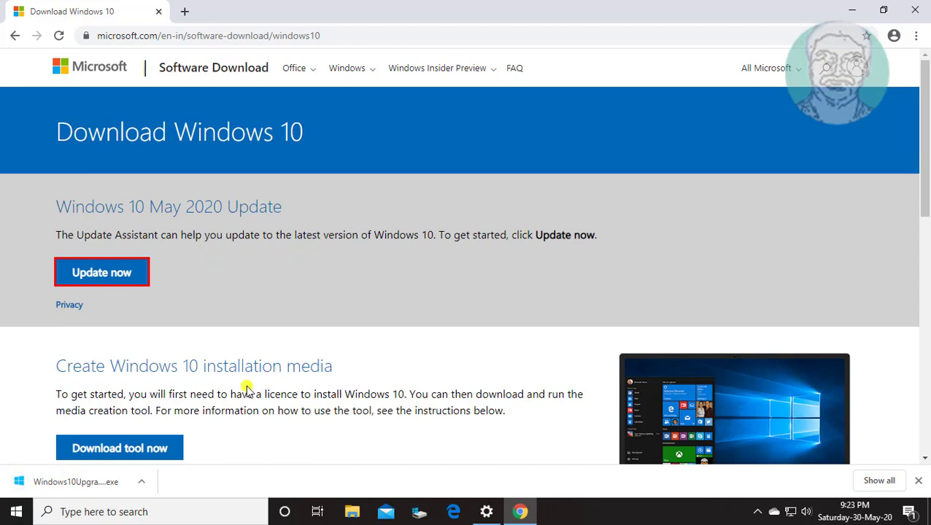
{"action": "left_click", "coordinate": [87, 492]}
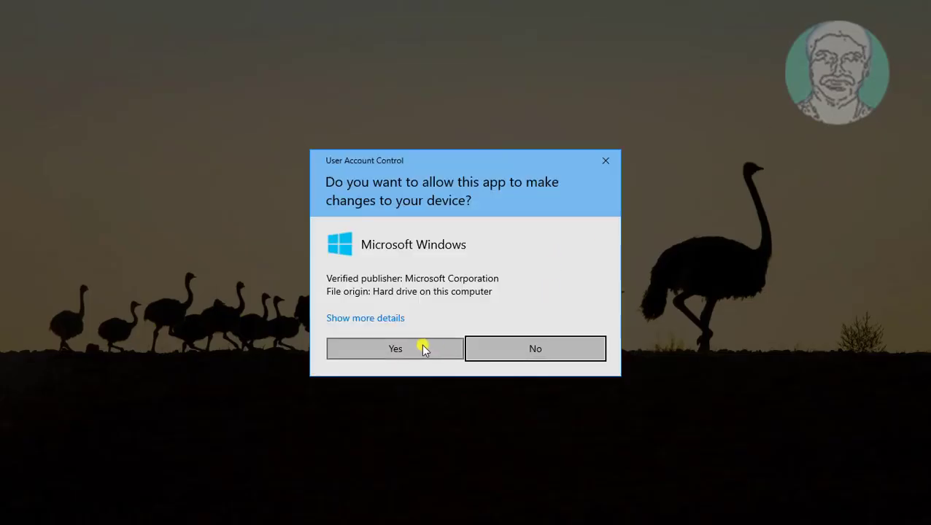
{"action": "left_click", "coordinate": [421, 347]}
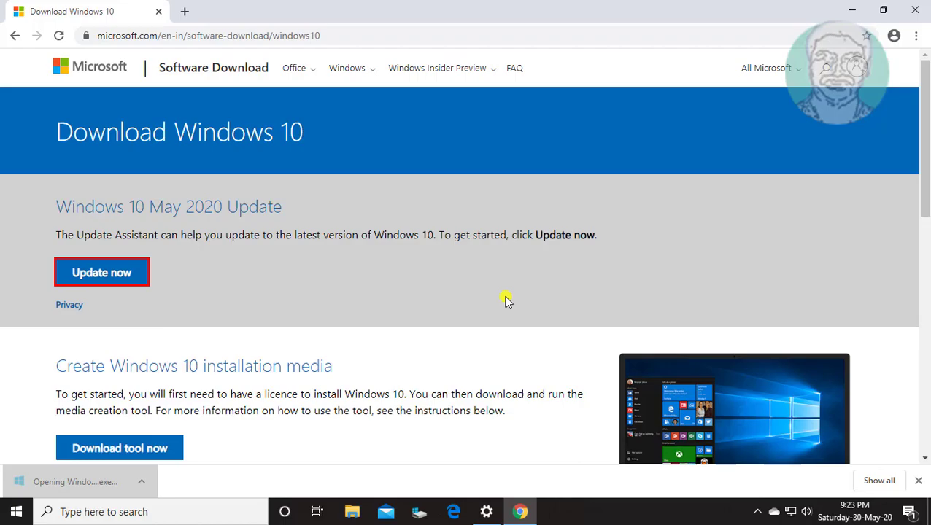
{"action": "left_click", "coordinate": [852, 11]}
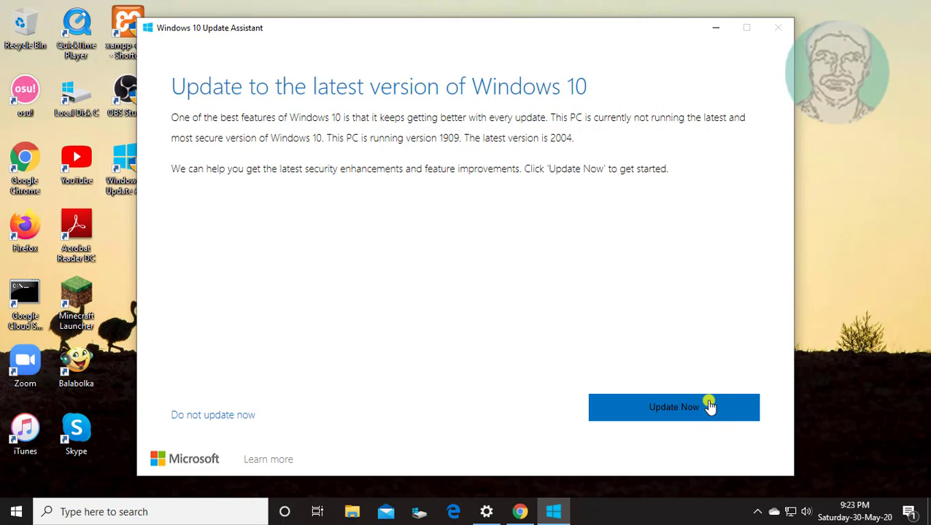
- Start the 2004 update and proceed past the compatibility check to download and prepare it
{"action": "left_click", "coordinate": [677, 407]}
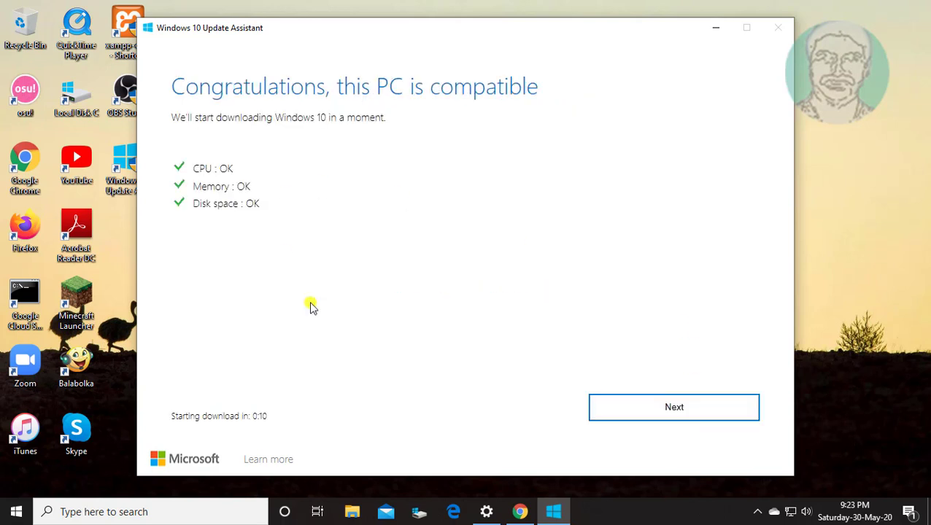
{"action": "left_click", "coordinate": [655, 413]}
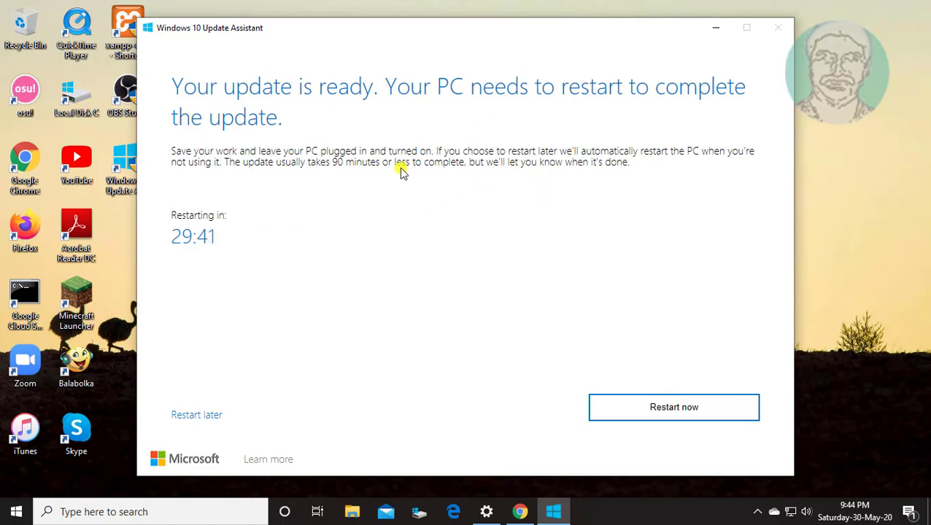
- Restart the PC to install version 2004, then return to the Update Assistant's thank-you screen
{"action": "left_click", "coordinate": [673, 409]}
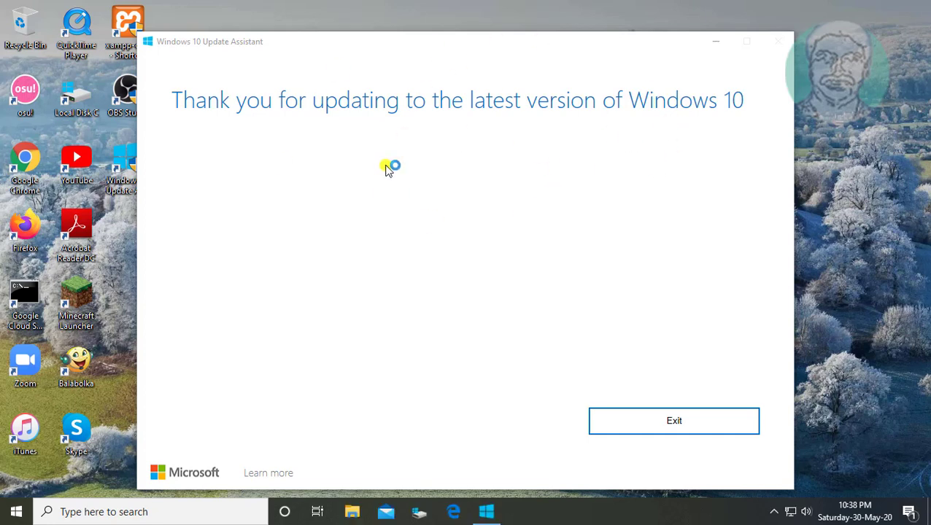
{"action": "left_click", "coordinate": [660, 424]}
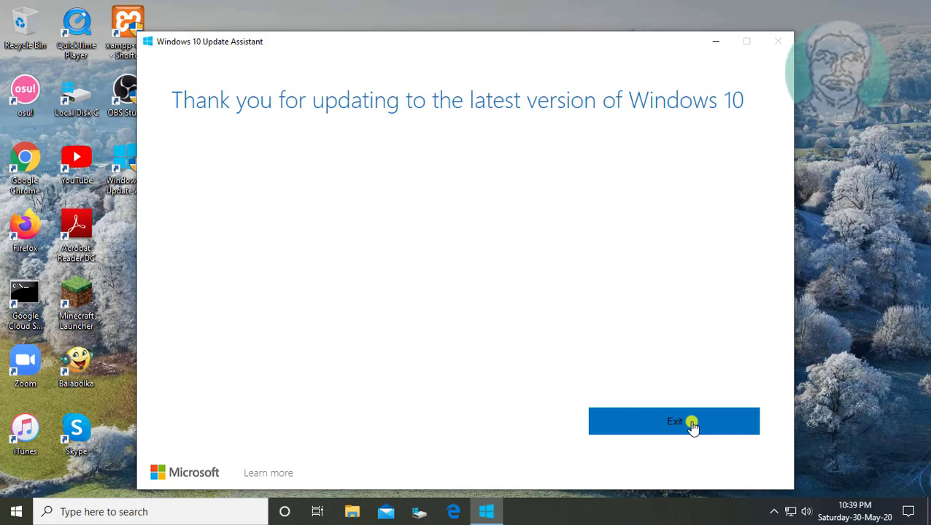
- Exit the Update Assistant and enter winver in the Run dialog from the Start context menu
{"action": "left_click", "coordinate": [692, 425]}
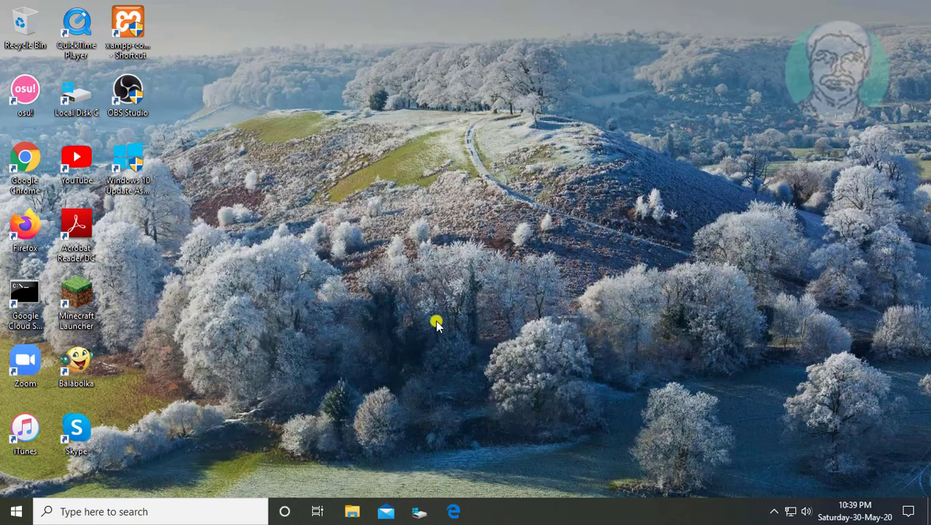
{"action": "left_click", "coordinate": [16, 515]}
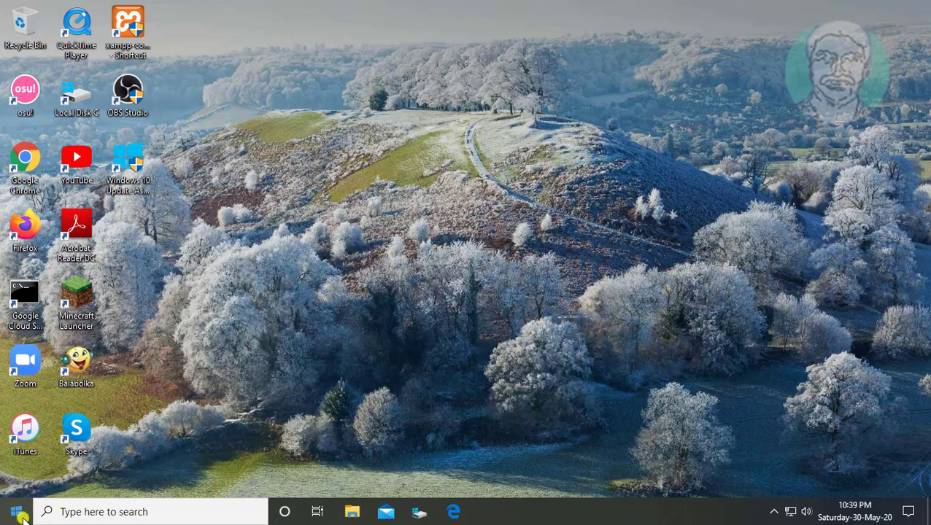
{"action": "right_click", "coordinate": [16, 515]}
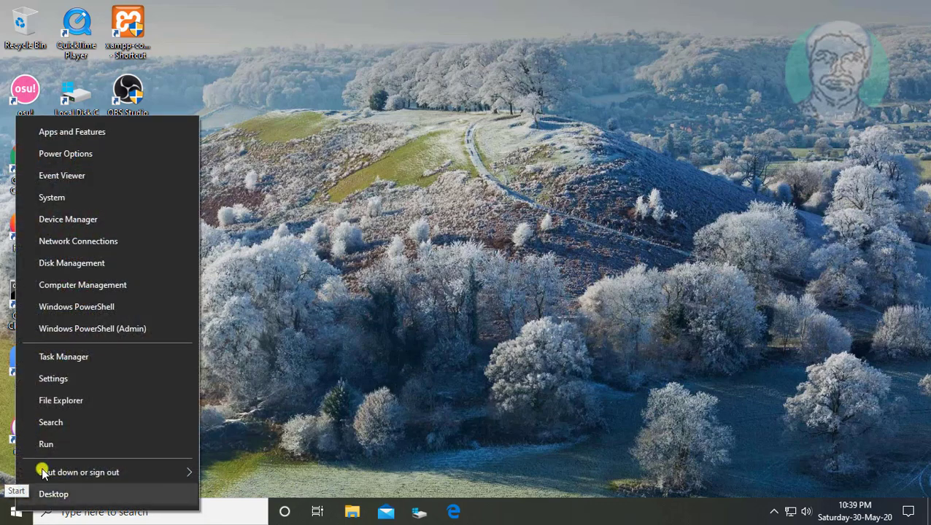
{"action": "left_click", "coordinate": [46, 447]}
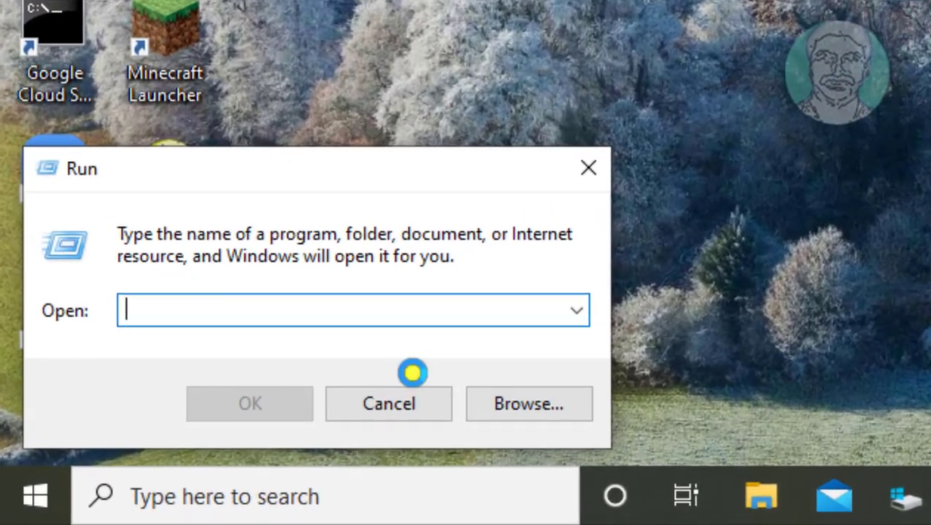
{"action": "type", "text": "win"}
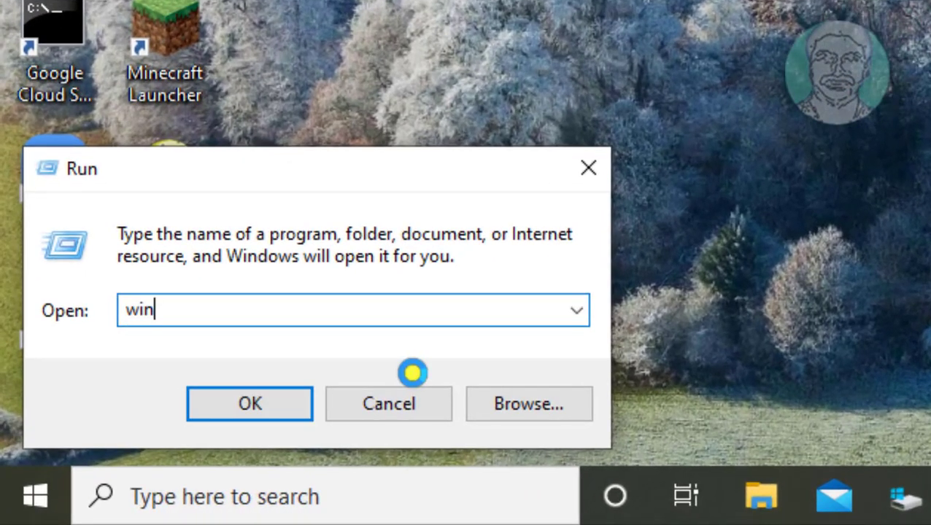
{"action": "type", "text": "ver"}
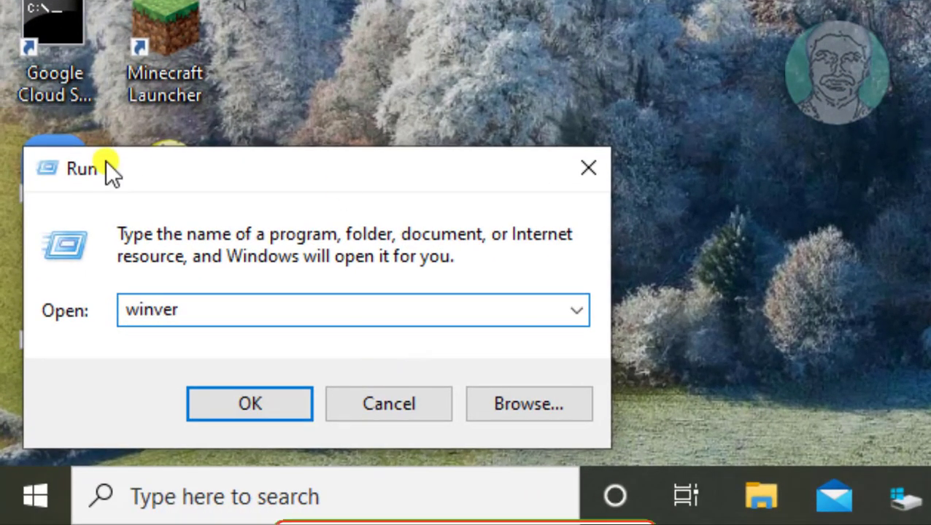
- Run winver to confirm Version 2004 (OS Build 19041.264) in About Windows
{"action": "left_click", "coordinate": [223, 402]}
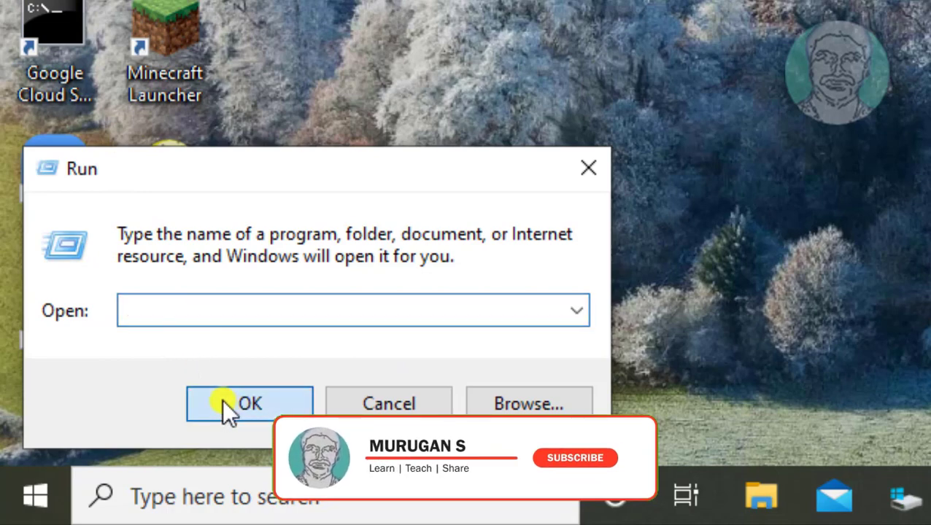